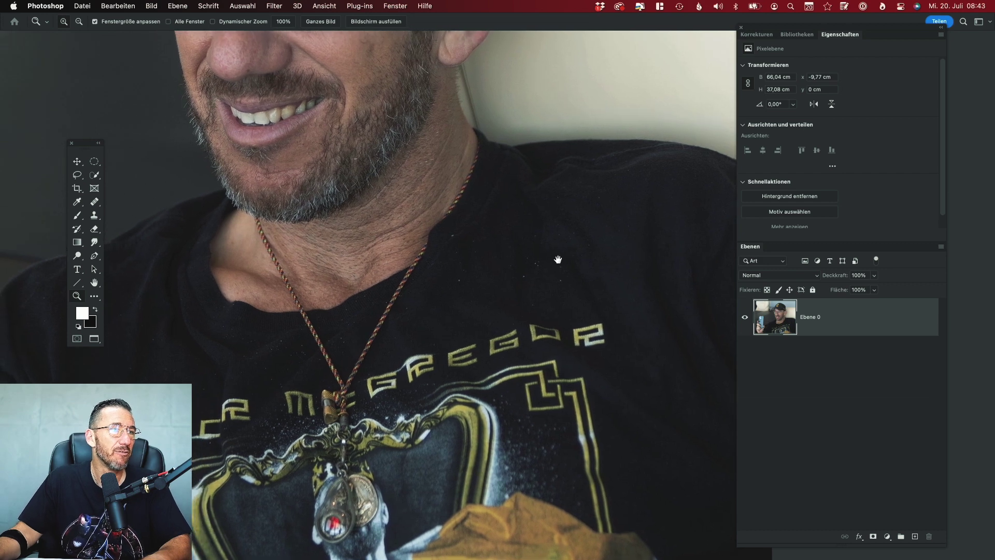
- Duplicate the photo layer Ebene 0
left_click(519, 270)
left_click(519, 270, "alt")
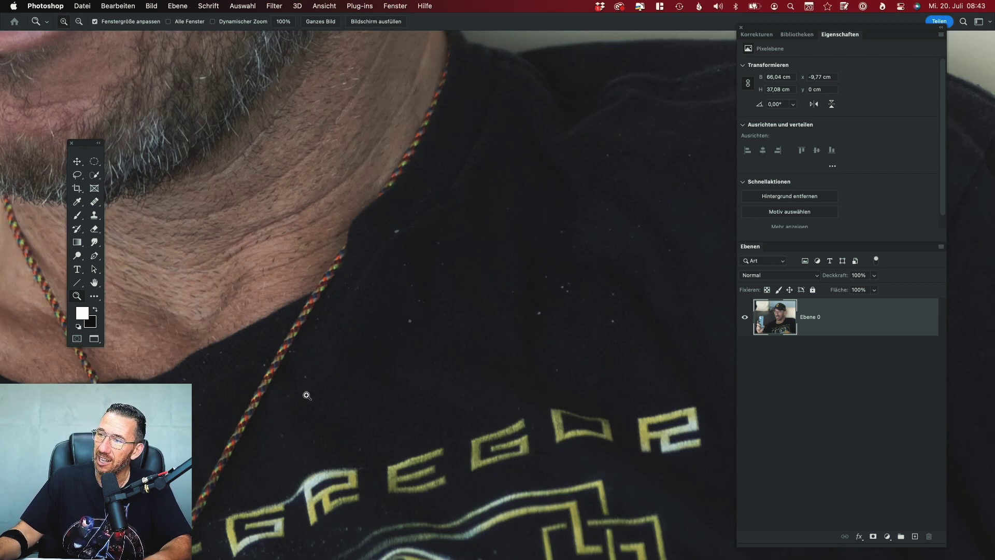
left_click(526, 298, "alt")
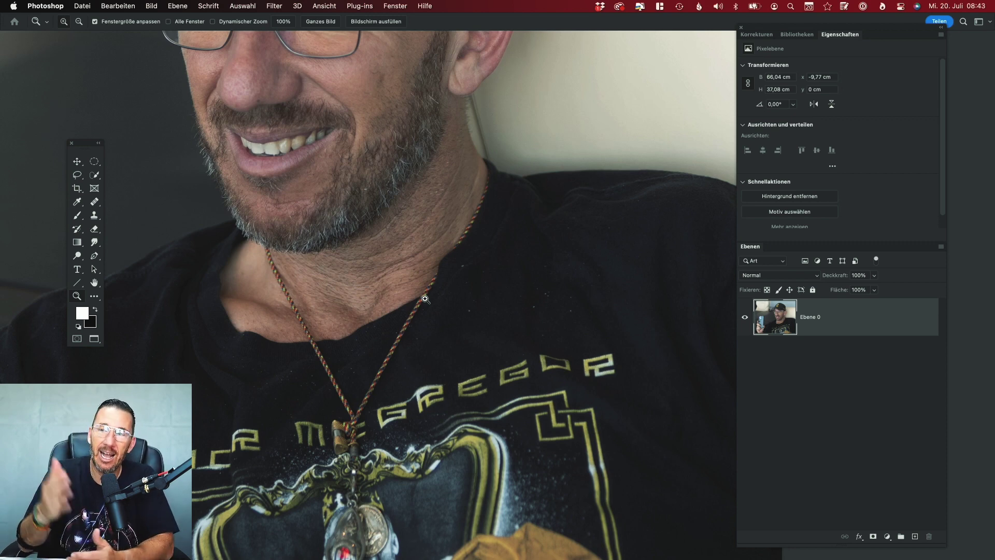
left_click(425, 299, "alt")
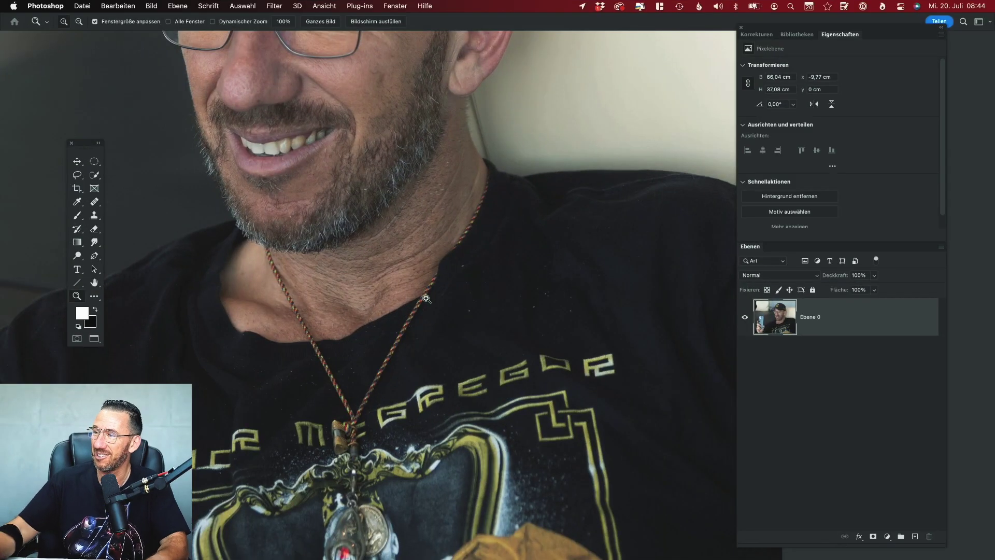
key("super+j")
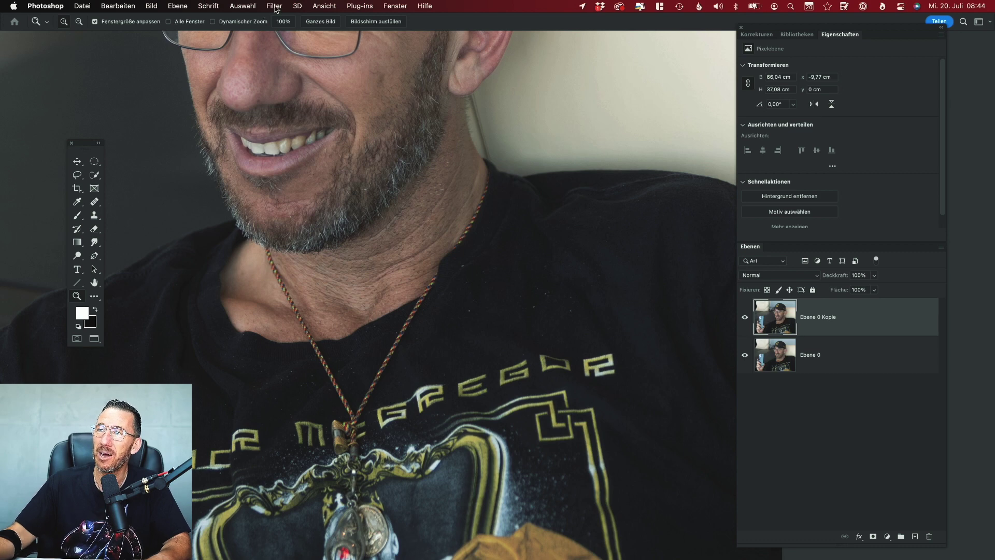
- Start the Dust & Scratches (Staub und Kratzer) filter on the layer copy with a 5-pixel radius and a threshold of 0
left_click(275, 6)
mouse_move(297, 6)
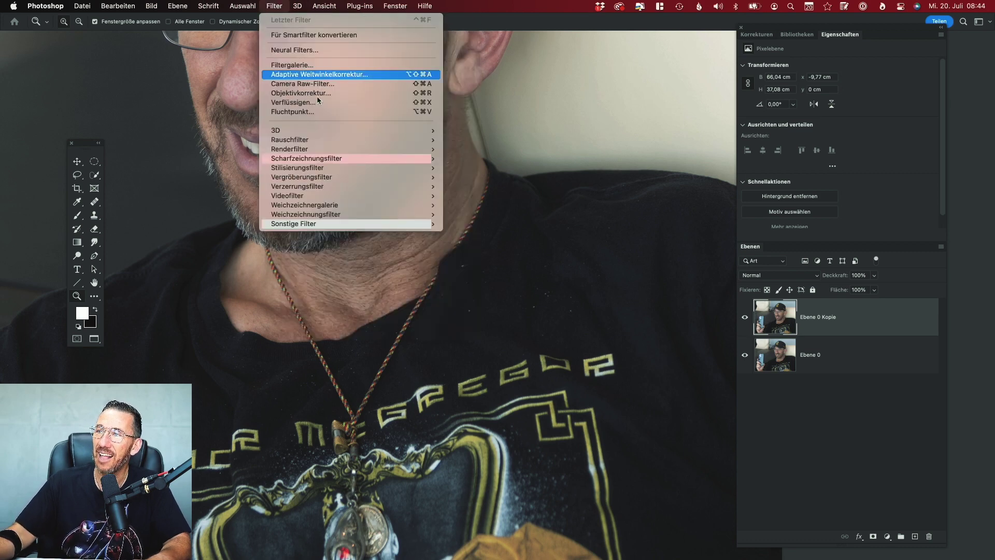
mouse_move(331, 140)
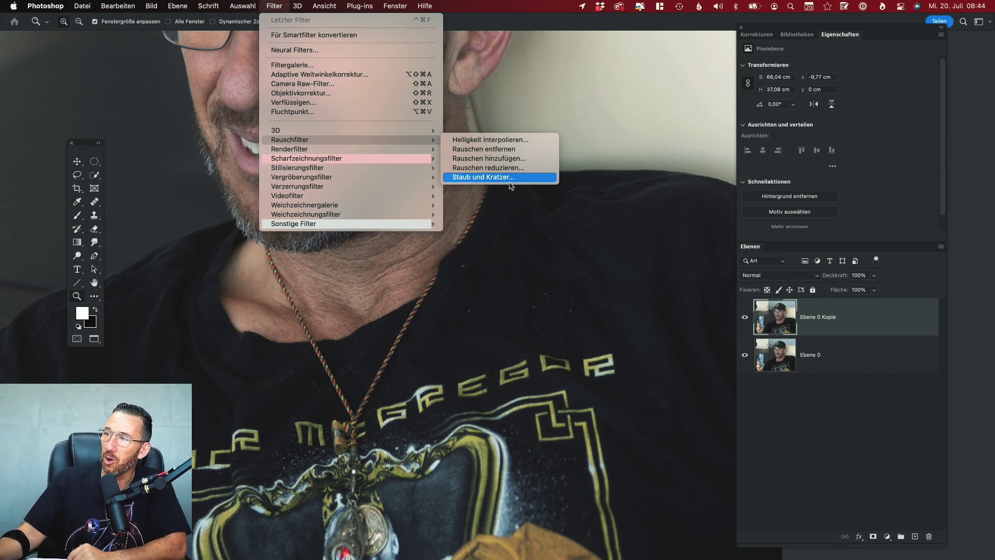
left_click(510, 177)
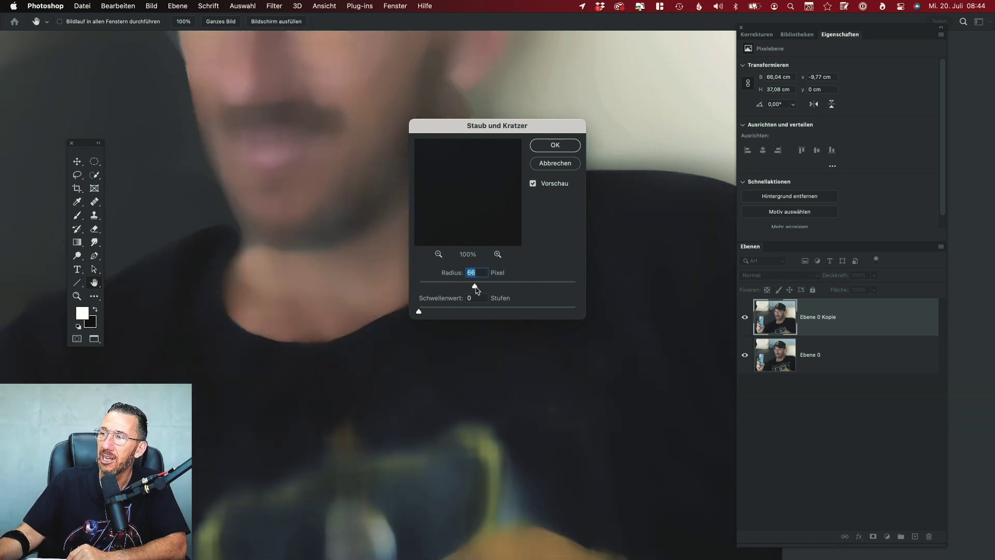
left_click_drag(473, 285, 434, 312)
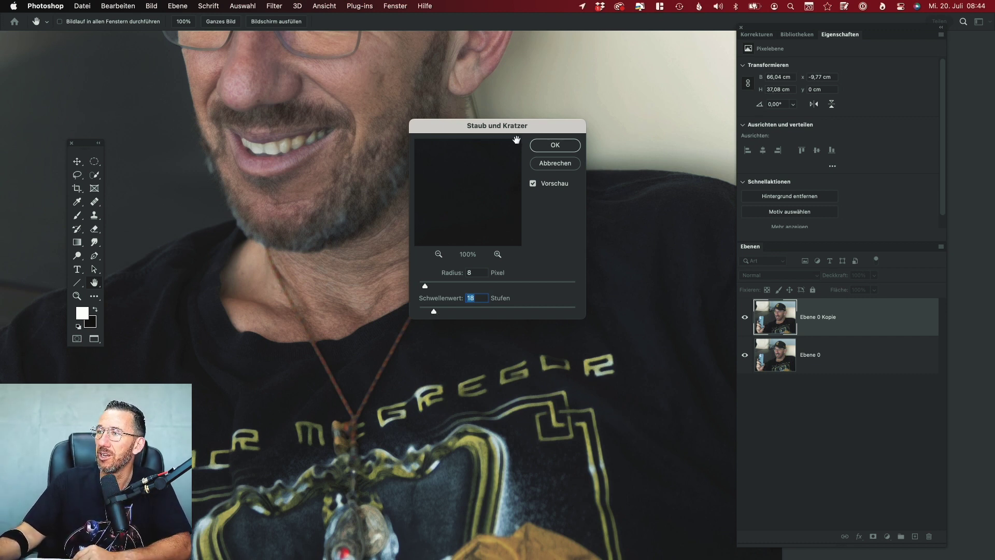
left_click_drag(511, 133, 636, 113)
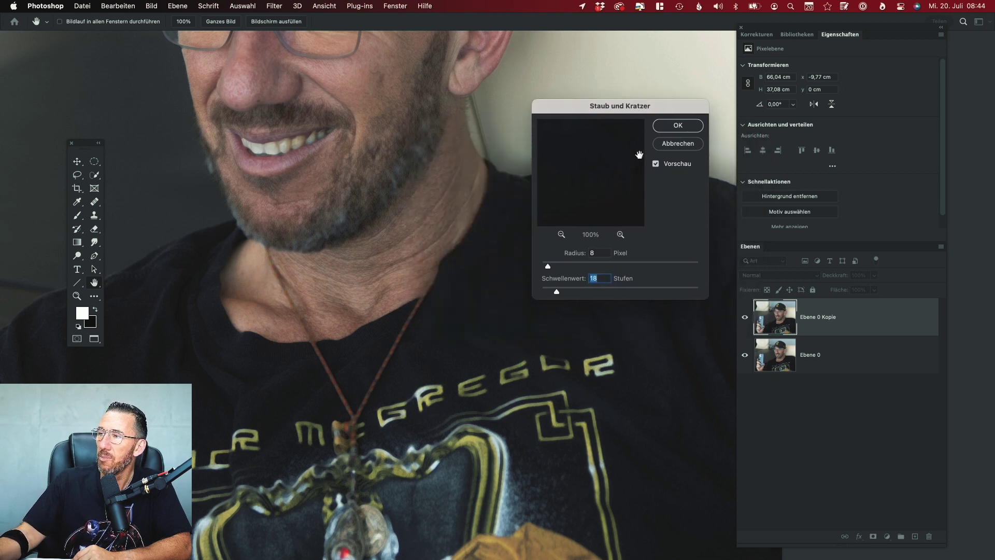
left_click_drag(556, 292, 522, 290)
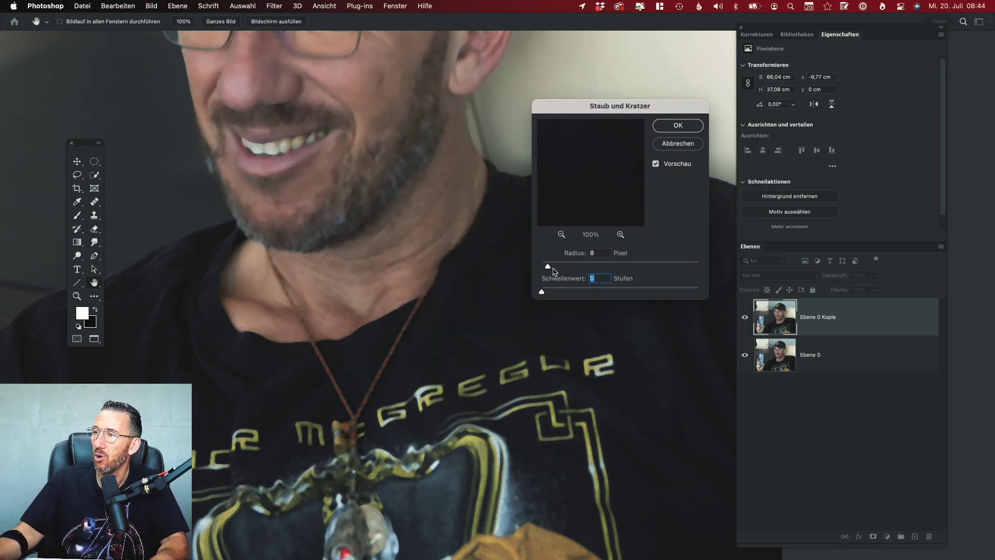
double_click(596, 253)
type("5")
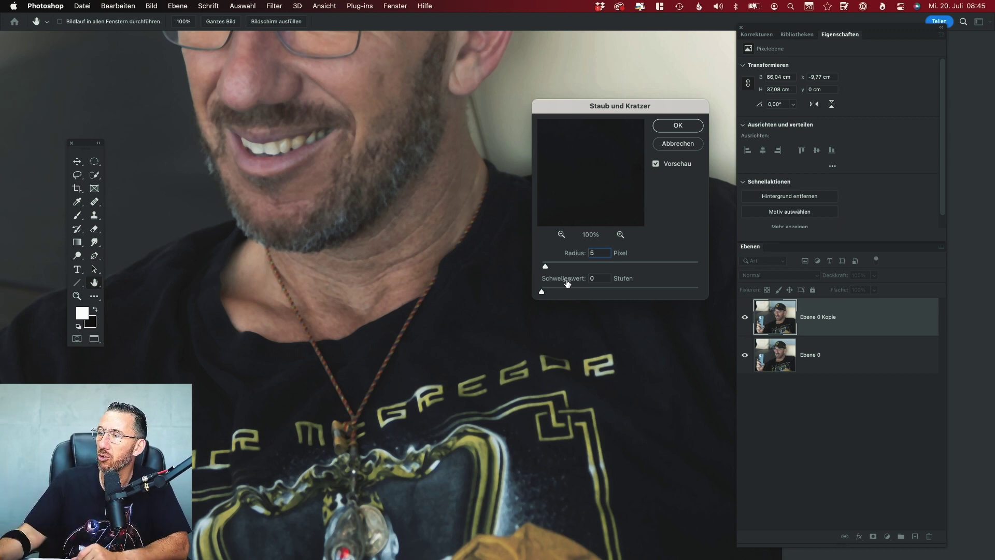
- Set the Dust & Scratches threshold to 22 levels and move the dialog away from the shirt
left_click(601, 278)
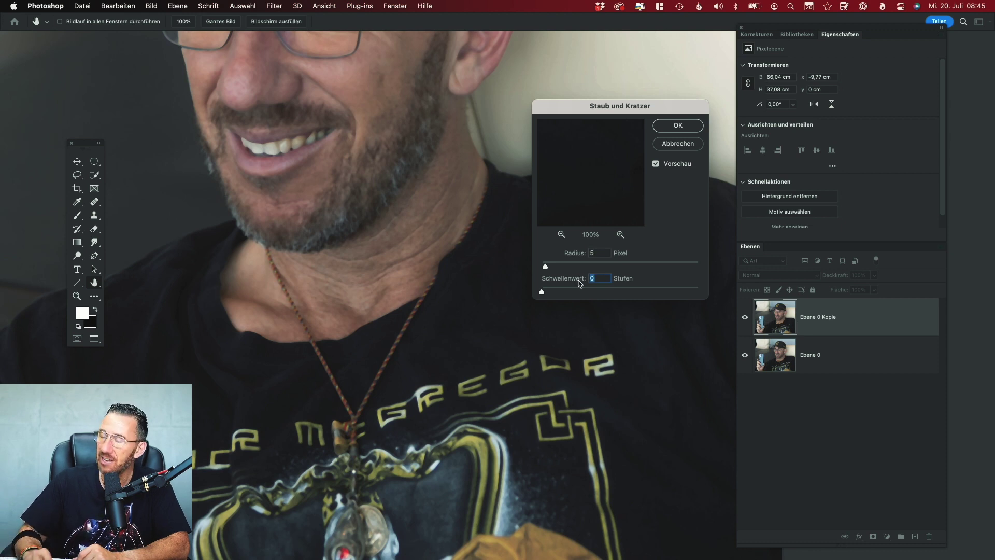
key("Up")
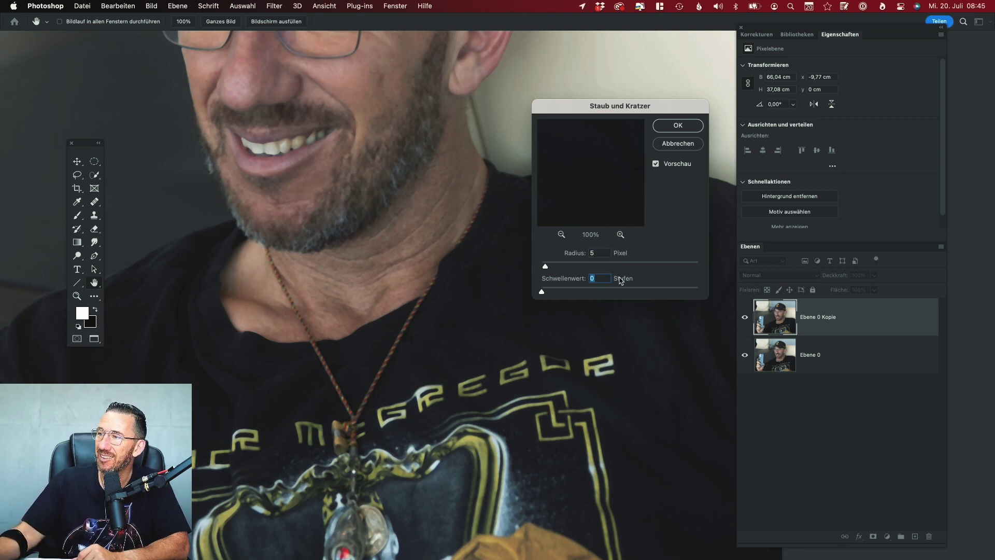
left_click(600, 278)
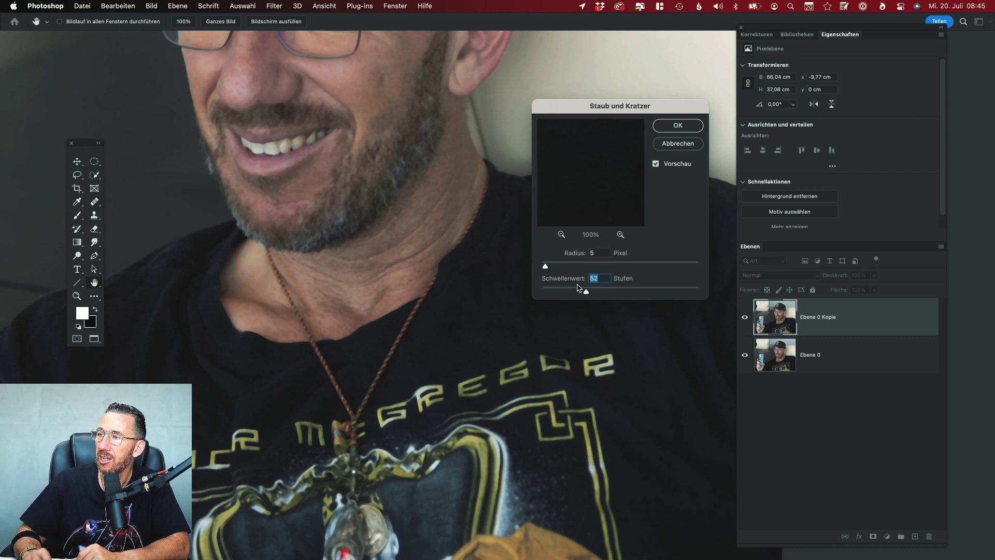
key("Up")
key("Up")
key("Up")
key("Up")
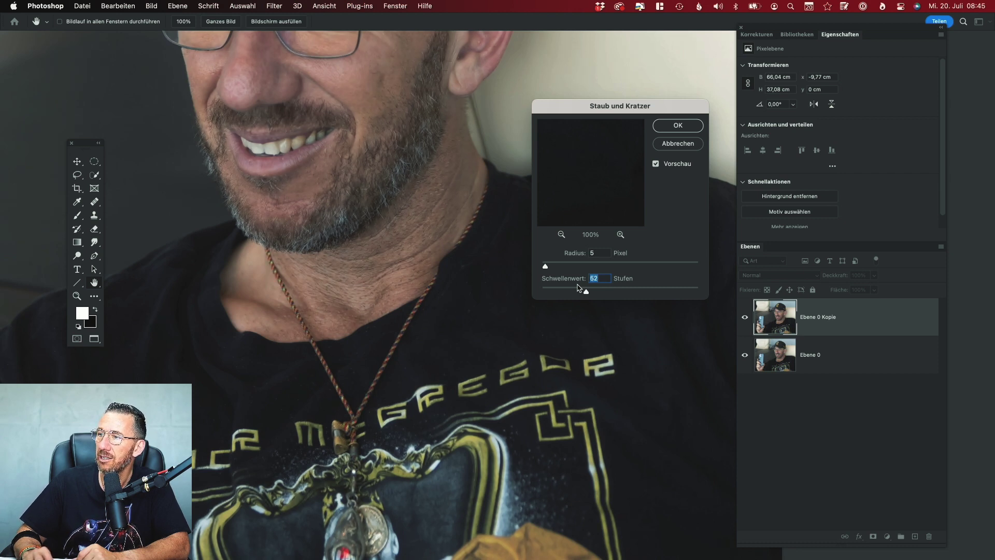
left_click_drag(579, 288, 578, 289)
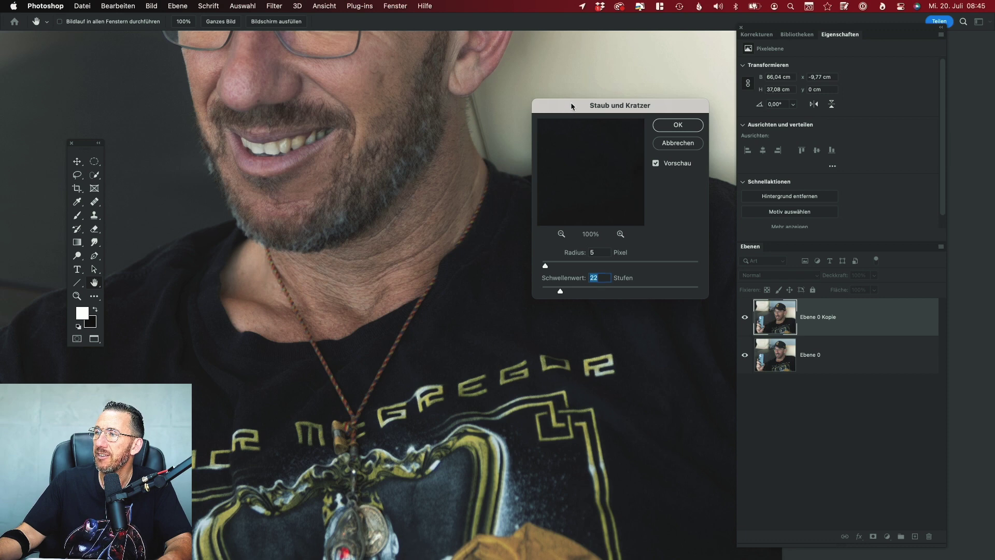
left_click_drag(573, 103, 617, 98)
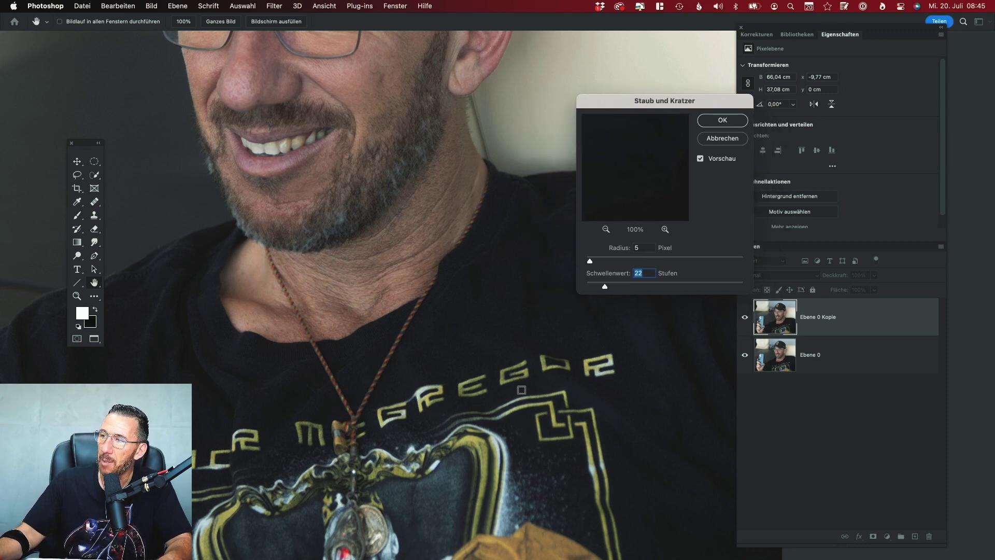
- Set the Dust & Scratches radius to 6 pixels and the threshold to 19 levels, and apply the filter
left_click(639, 247)
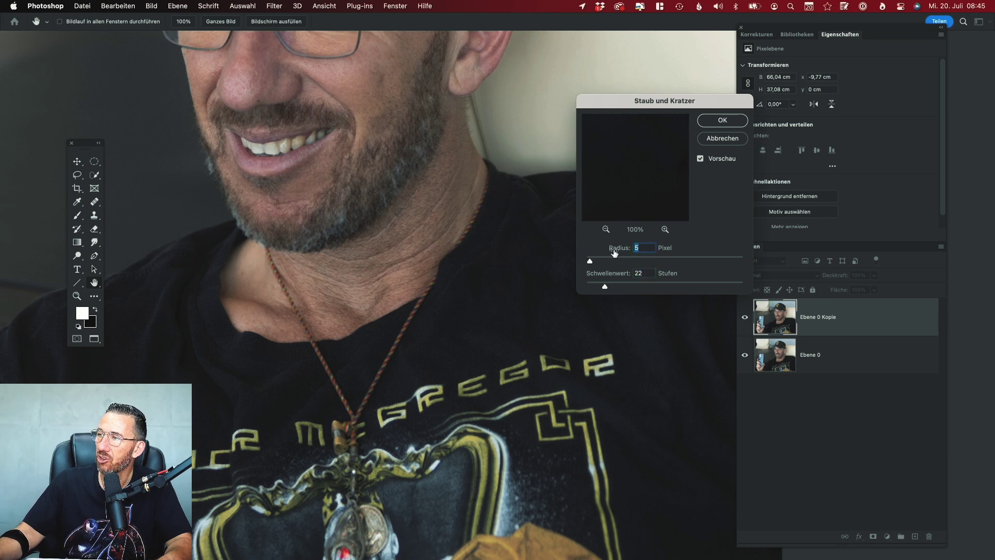
key("Up")
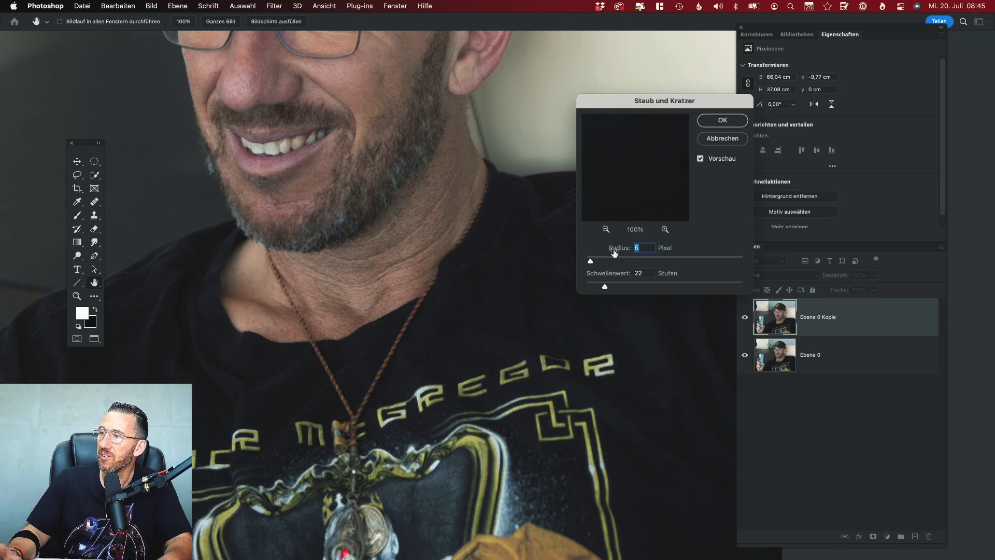
key("Tab")
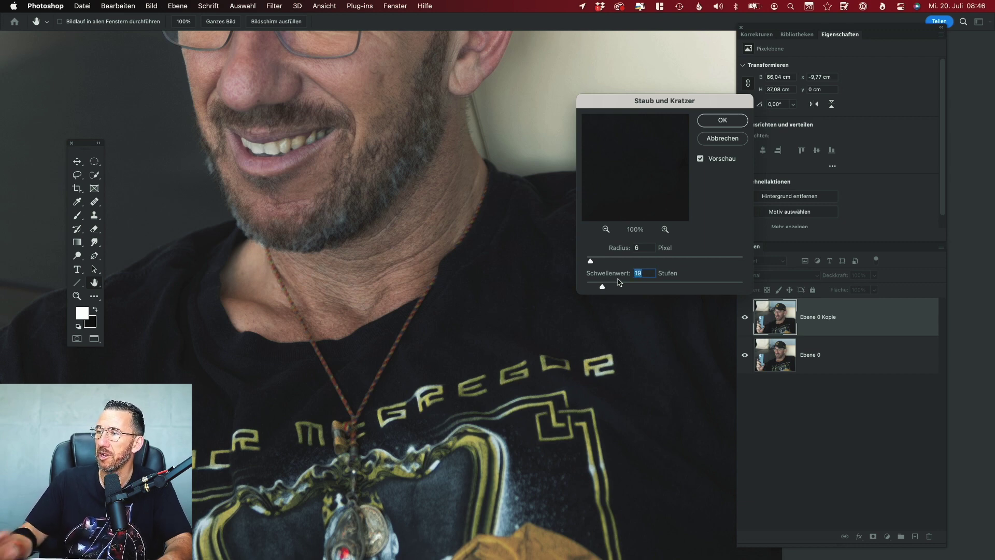
left_click(730, 122)
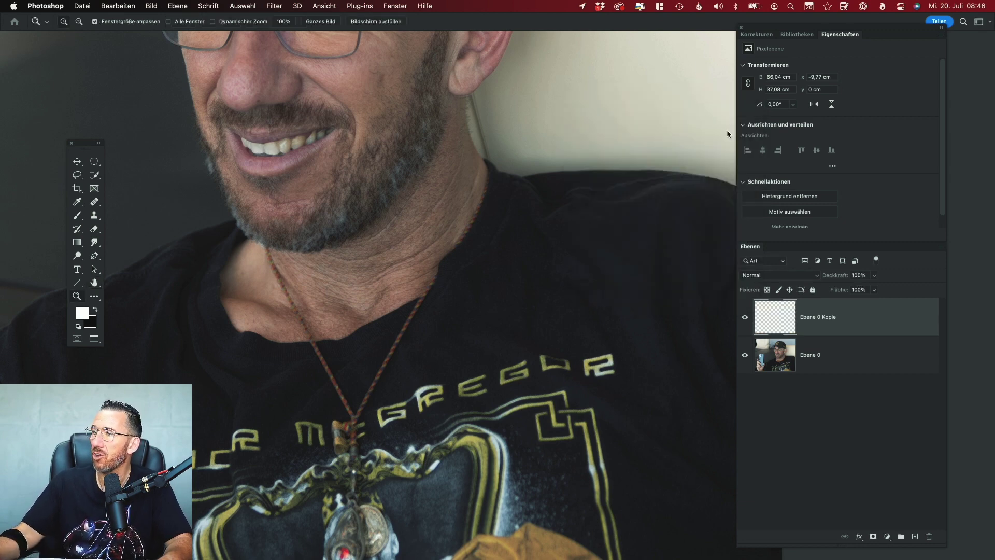
- Compare the shirt before and after the filter by toggling the visibility of the layer copy
left_click(744, 319)
left_click(744, 319)
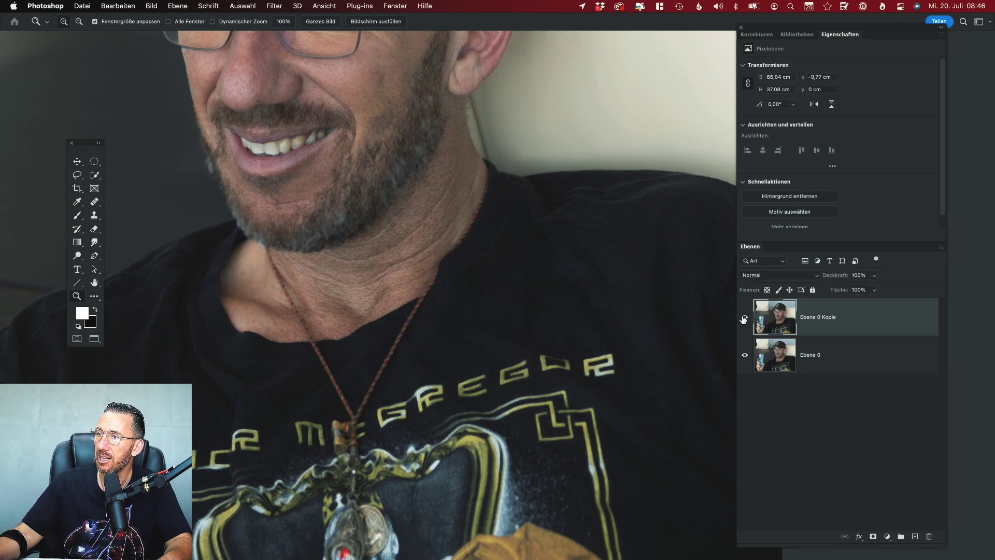
left_click(743, 318)
left_click(743, 319)
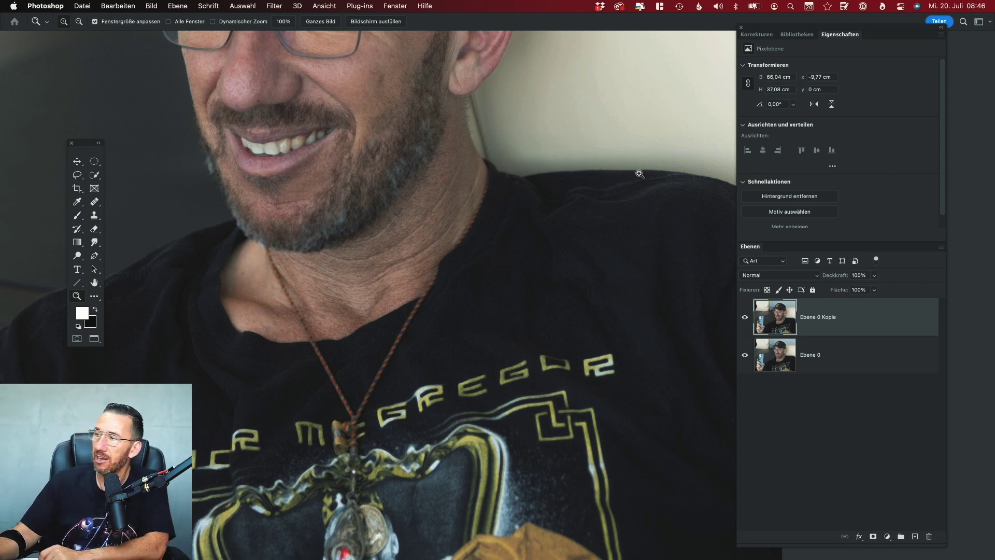
- Sharpen the filtered layer copy with Unsharp Mask (Unscharf maskieren) at 127% amount and a 1-pixel radius
left_click(272, 8)
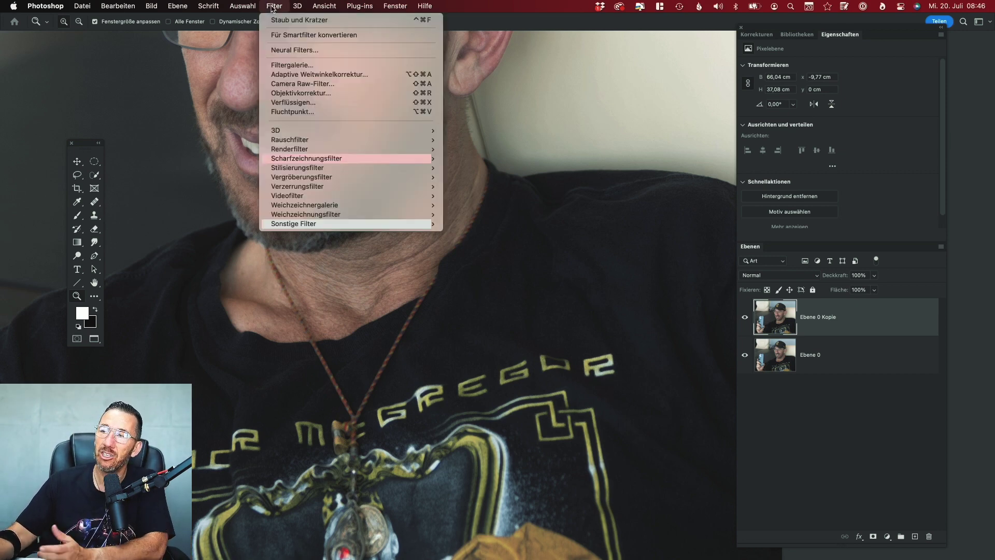
mouse_move(353, 166)
mouse_move(388, 158)
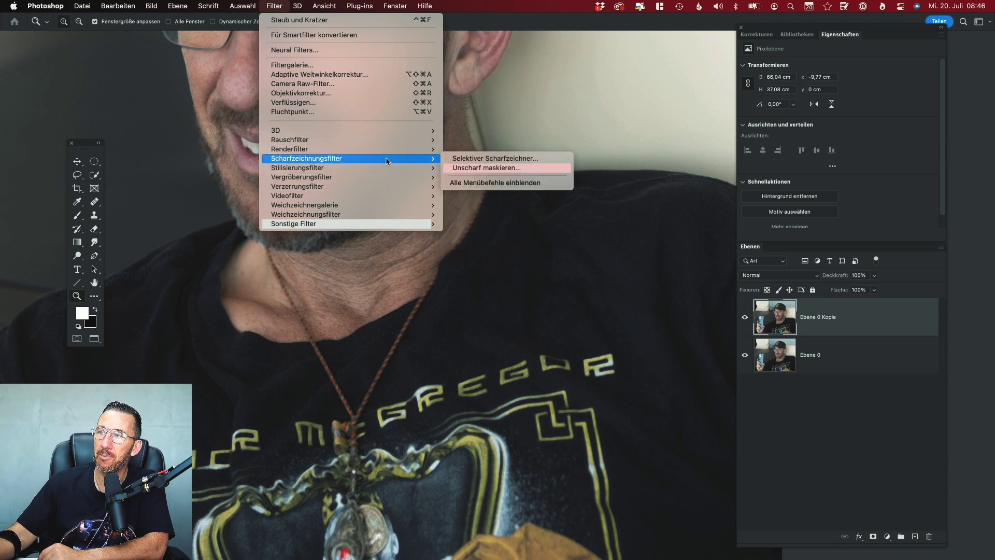
left_click(476, 169)
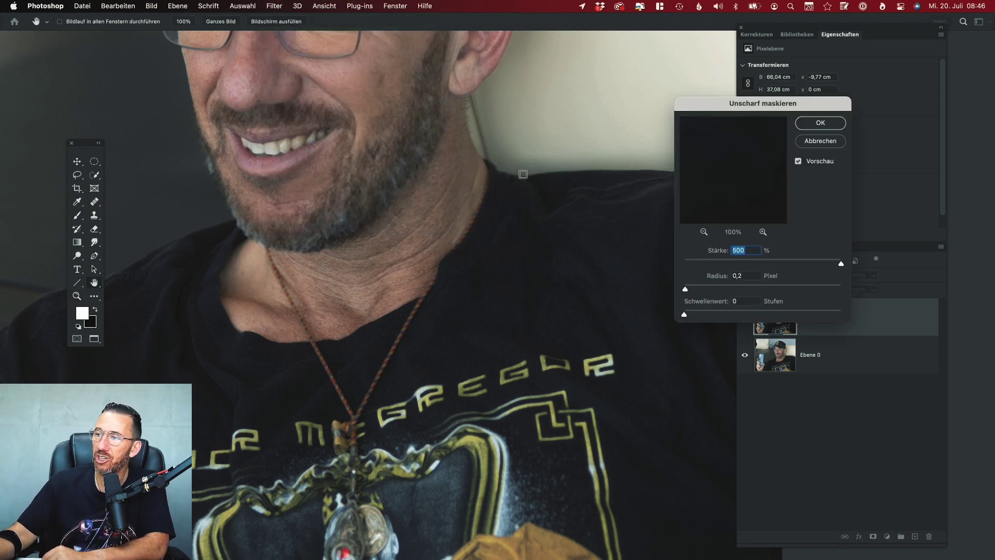
double_click(741, 276)
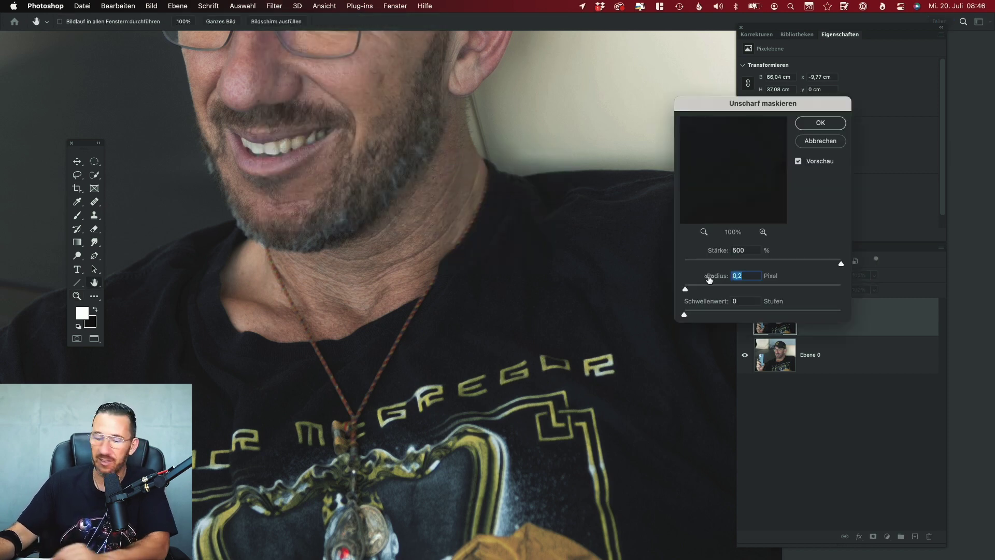
type("1")
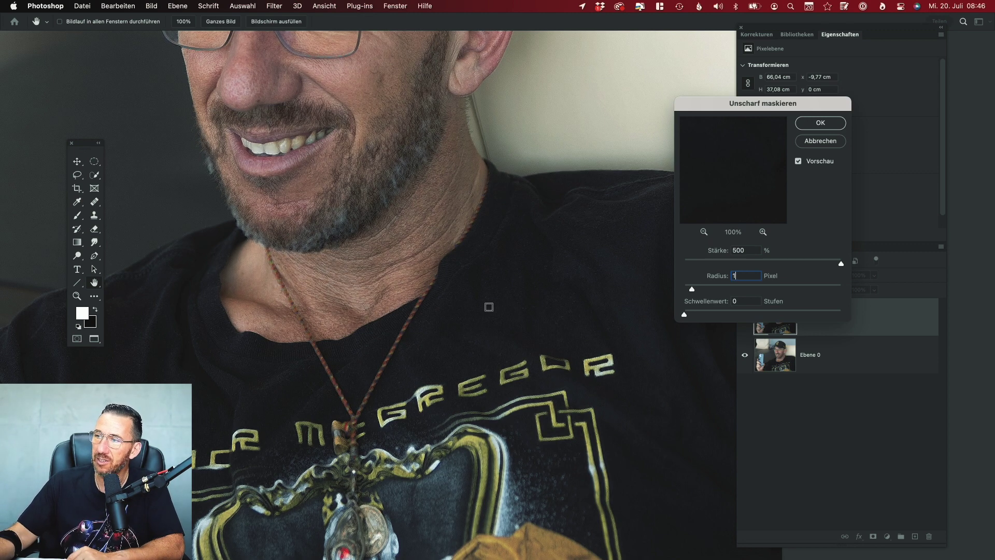
left_click_drag(841, 263, 783, 268)
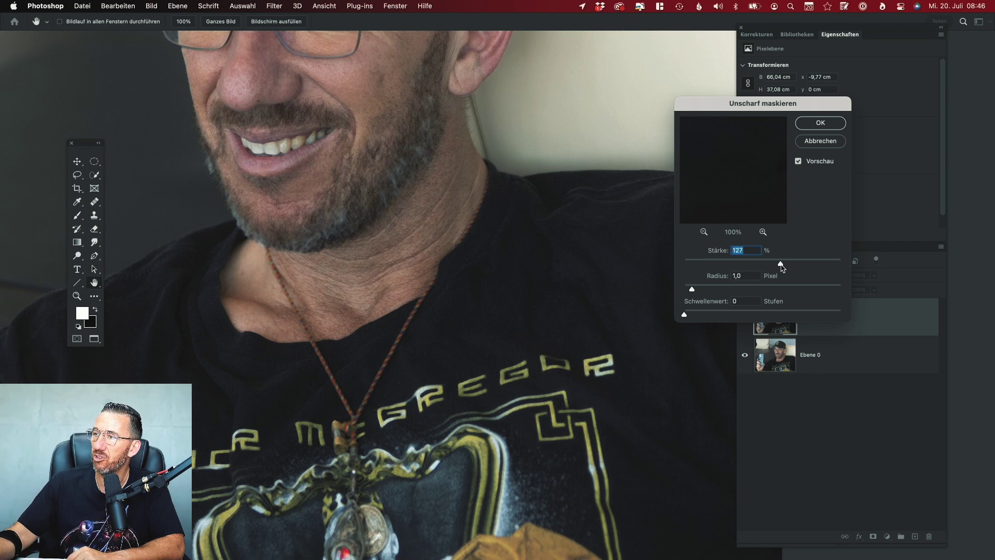
left_click(822, 124)
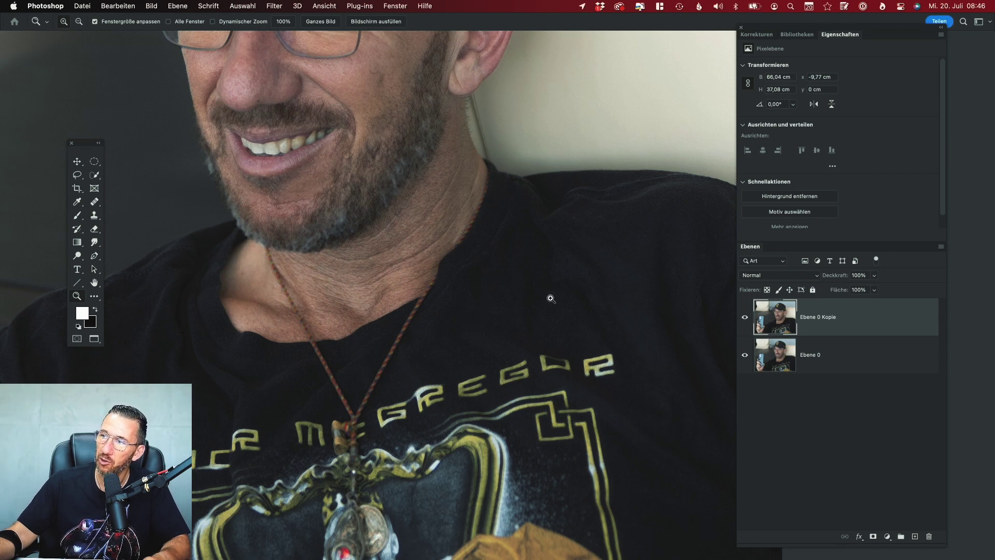
- Add a black layer mask to the filtered copy so that its whole effect is hidden
left_click(745, 318)
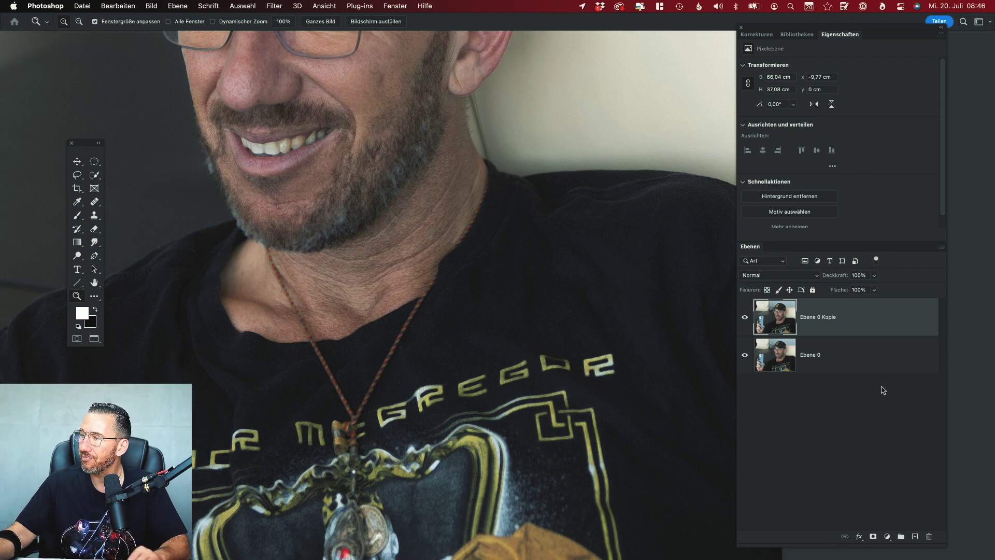
left_click(873, 537, "alt")
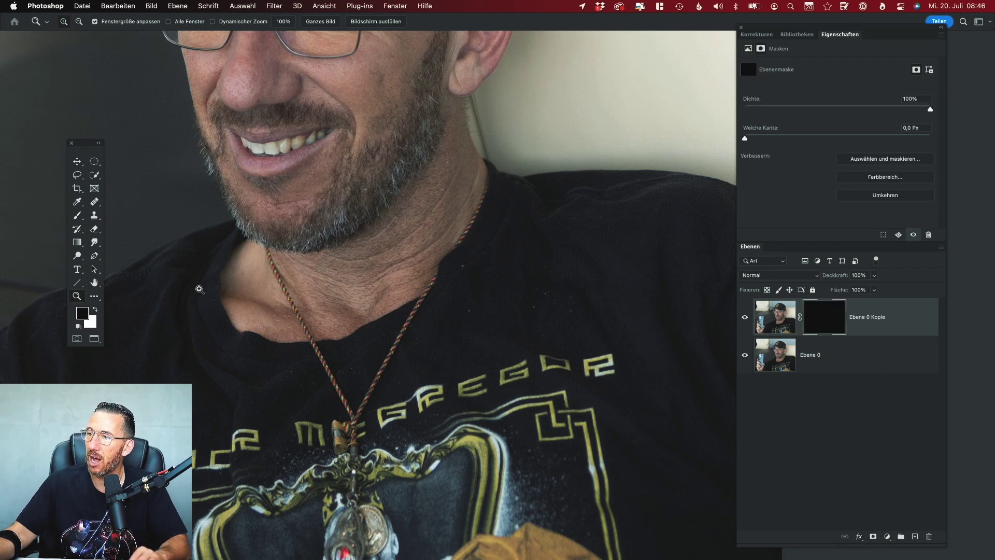
- Paint white on the layer mask with a 99-pixel brush to reveal the cleaned shirt fabric beside the necklace
left_click(76, 216)
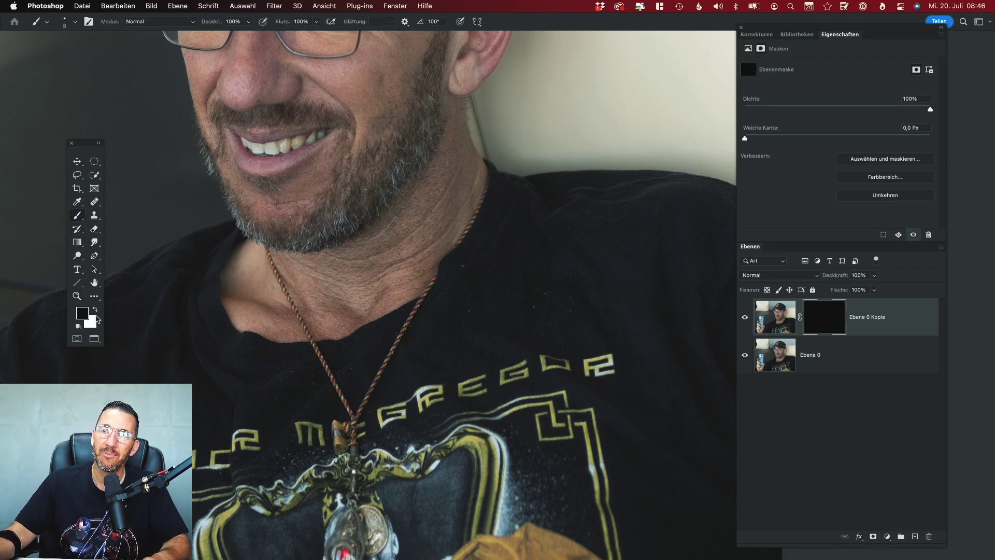
left_click(94, 310)
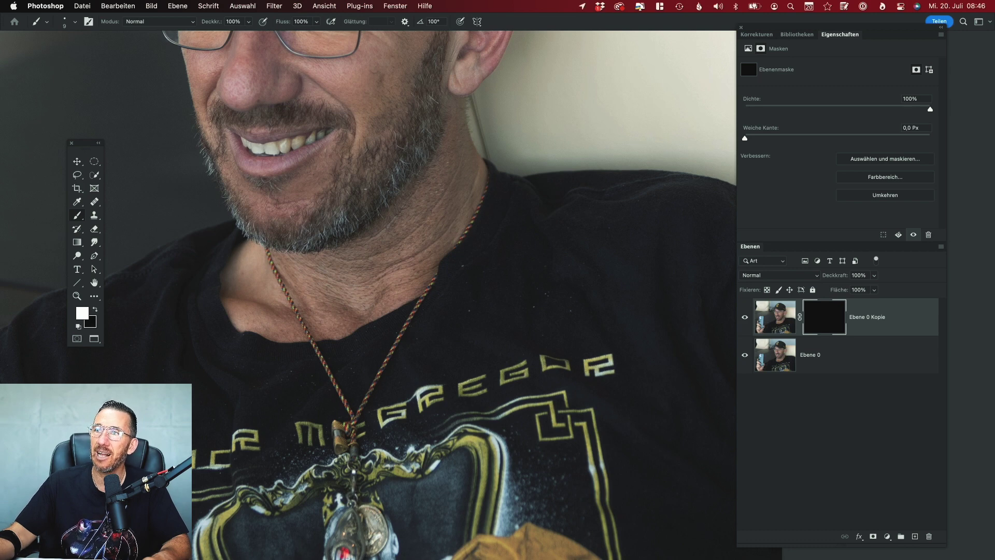
right_click(579, 326)
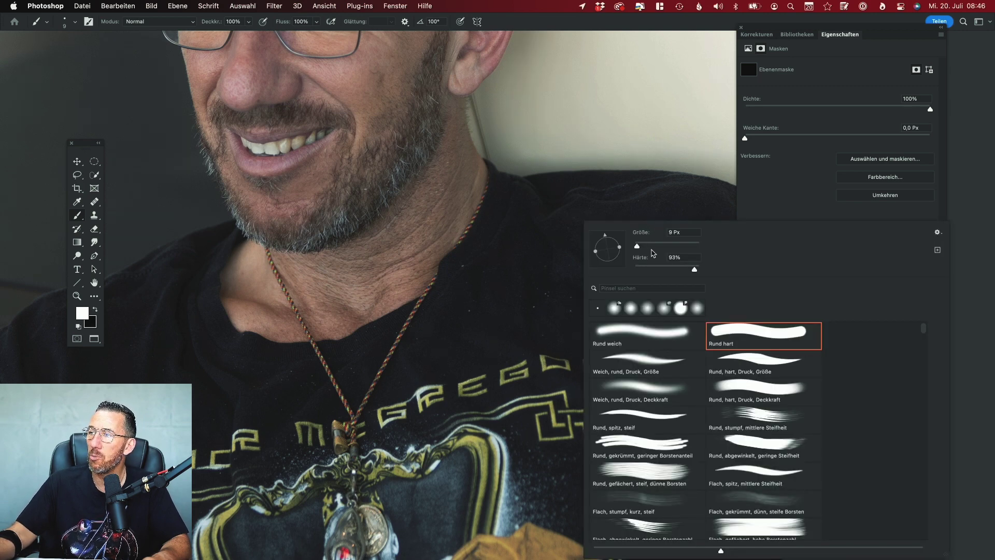
left_click(666, 245)
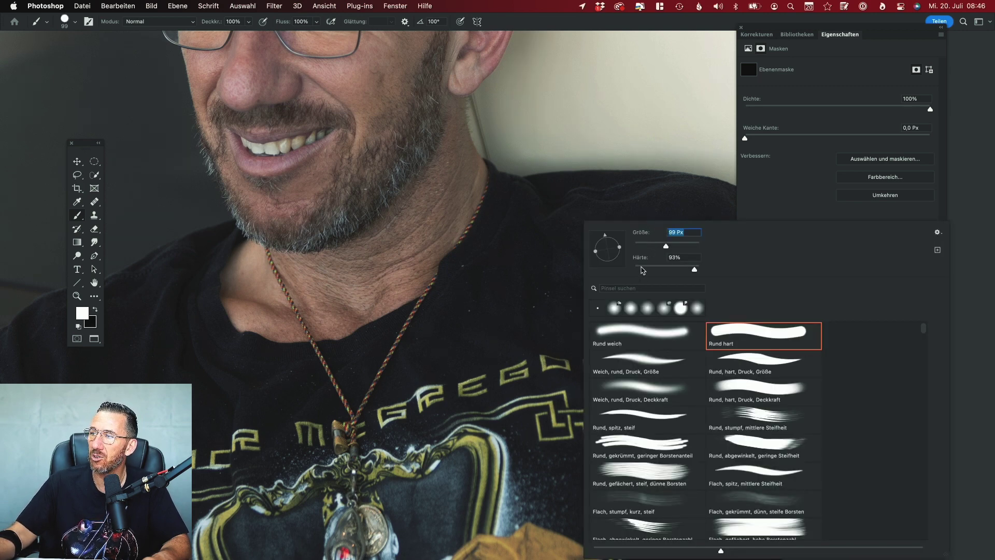
left_click(495, 319)
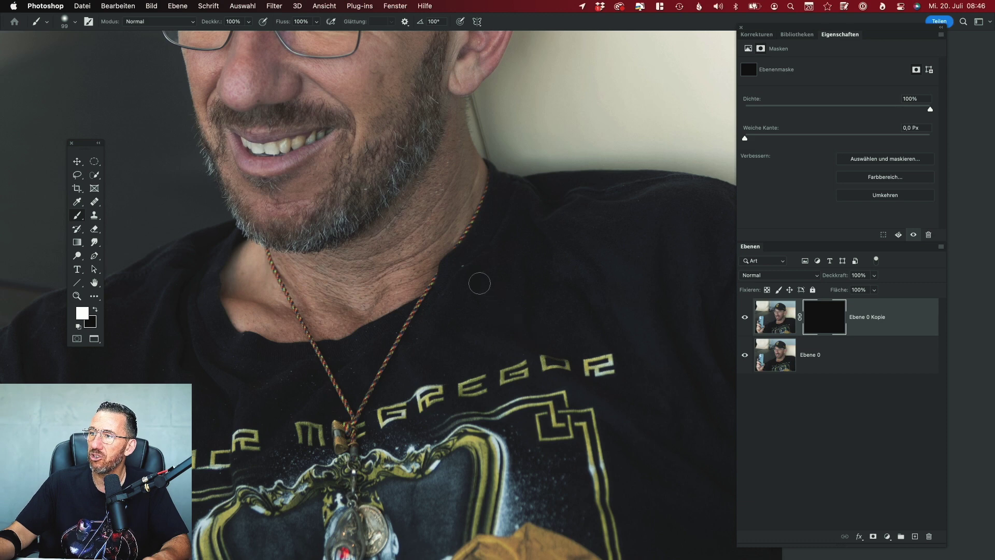
mouse_move(436, 325)
left_mouse_down()
mouse_move(412, 374)
mouse_move(443, 360)
mouse_move(354, 373)
left_mouse_up()
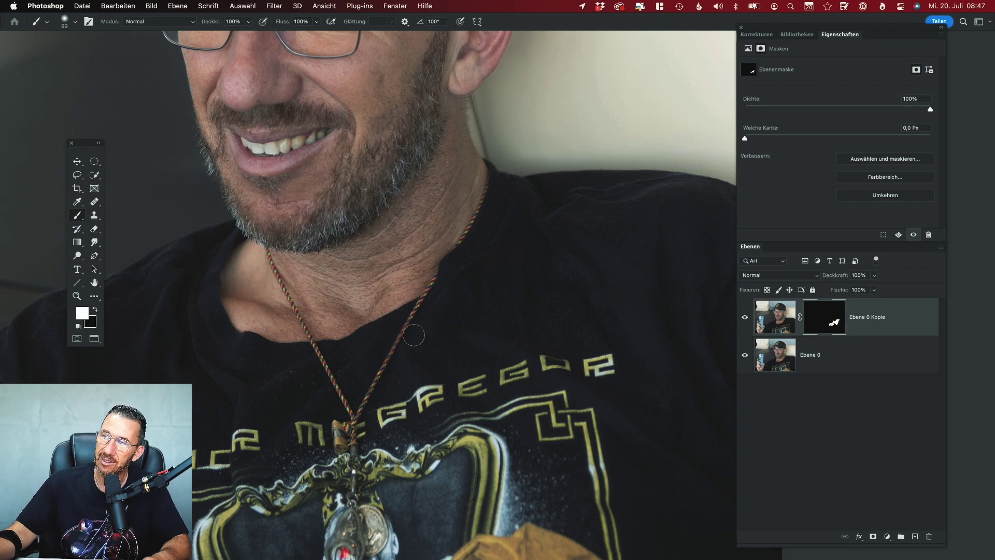
- Extend the white painting on the mask across the shirt below the neckline and over the necklace cord
key("x")
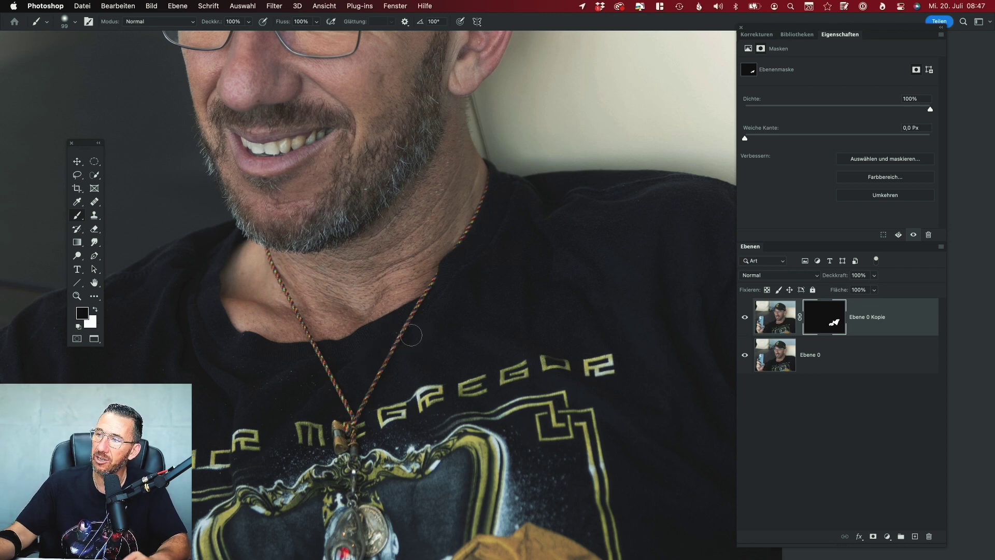
key("x")
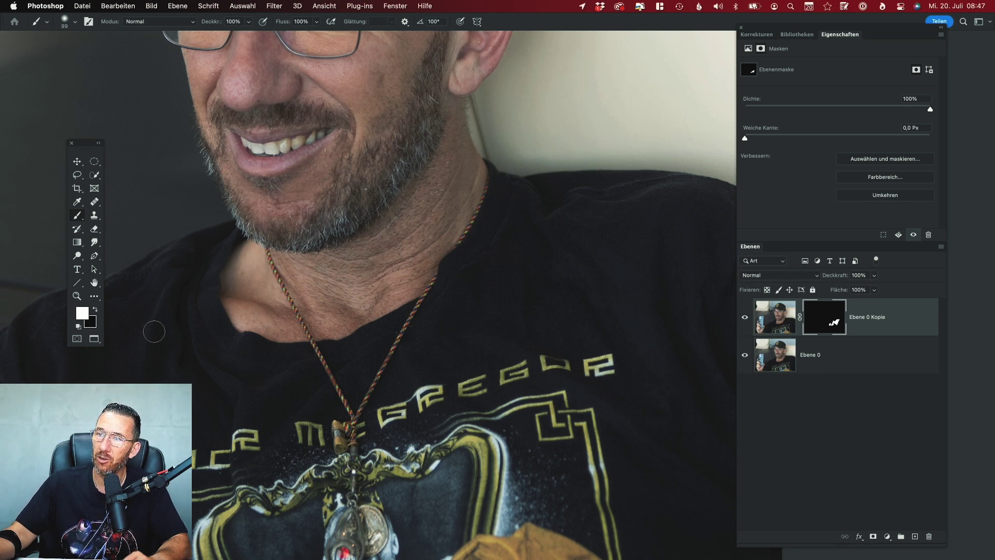
mouse_move(420, 342)
left_mouse_down()
mouse_move(412, 362)
mouse_move(427, 320)
left_mouse_up()
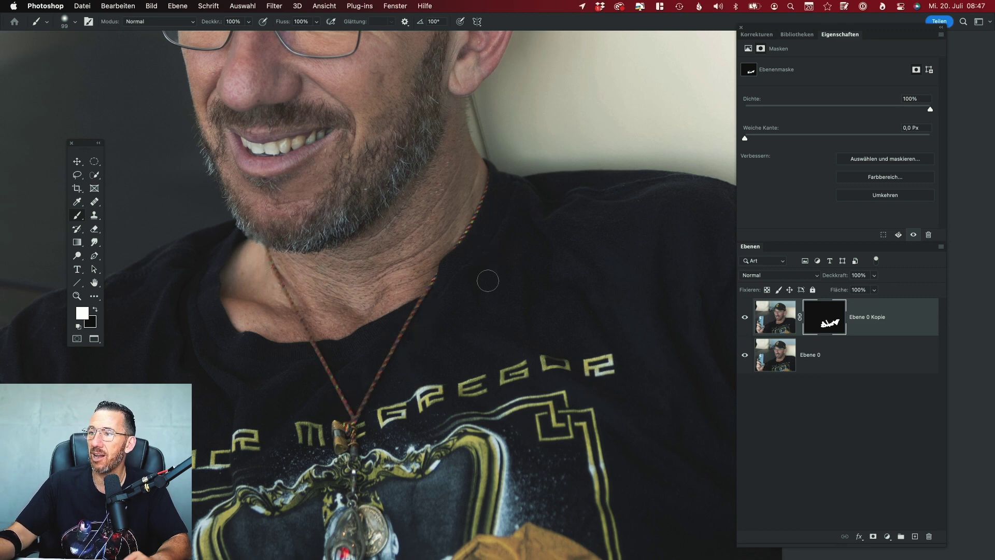
- Bring back the original necklace cord by painting black over it on the mask at 68% brush opacity
key("x")
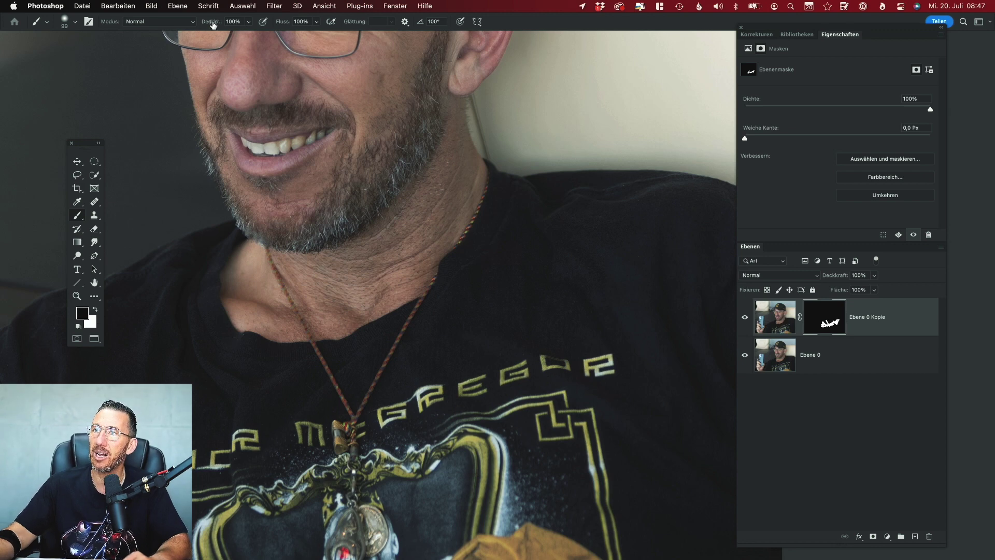
left_click_drag(213, 24, 196, 27)
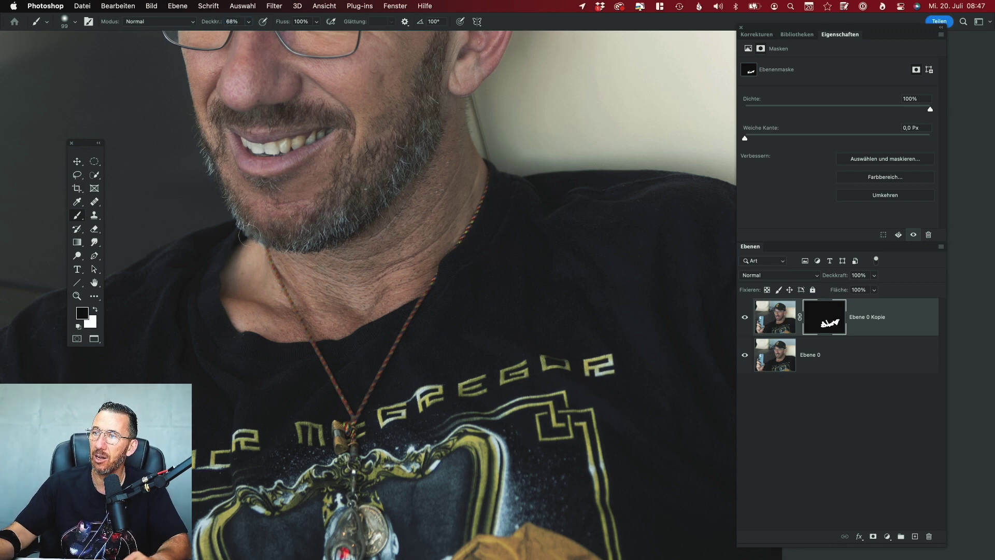
mouse_move(328, 373)
left_mouse_down()
mouse_move(354, 416)
mouse_move(417, 305)
left_mouse_up()
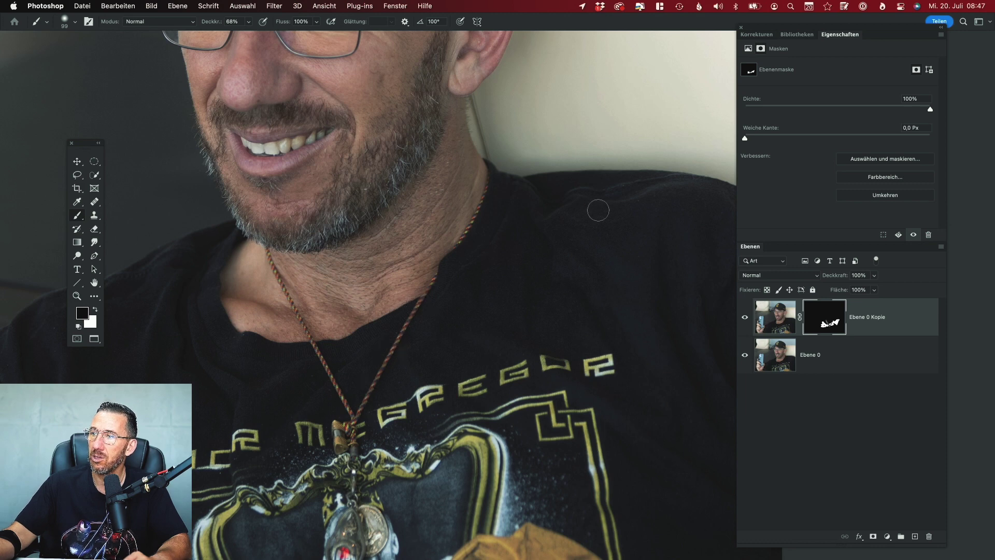
- Compare the shirt with and without the masked retouch by toggling the visibility of the layer copy
left_click(744, 321)
left_click(744, 322)
left_click(744, 323)
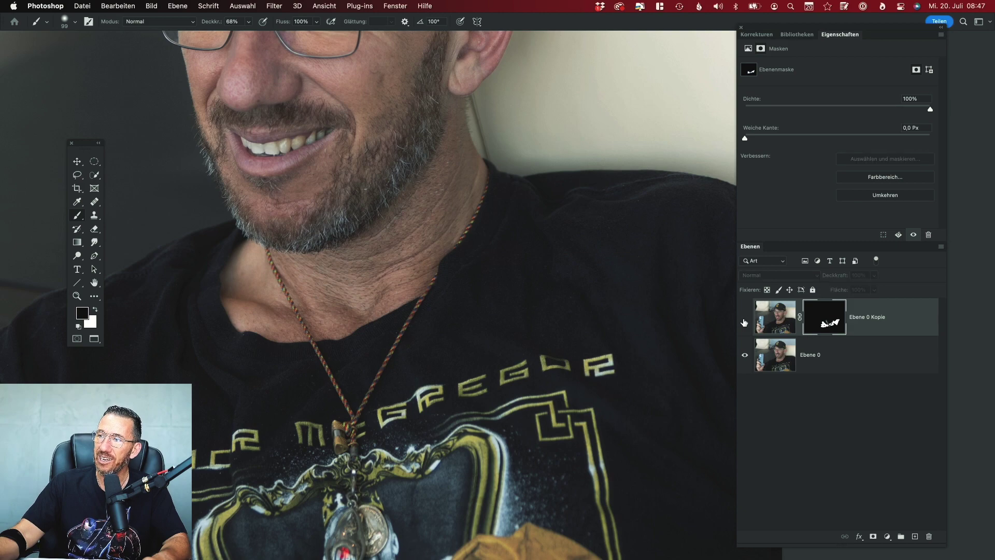
left_click(744, 322)
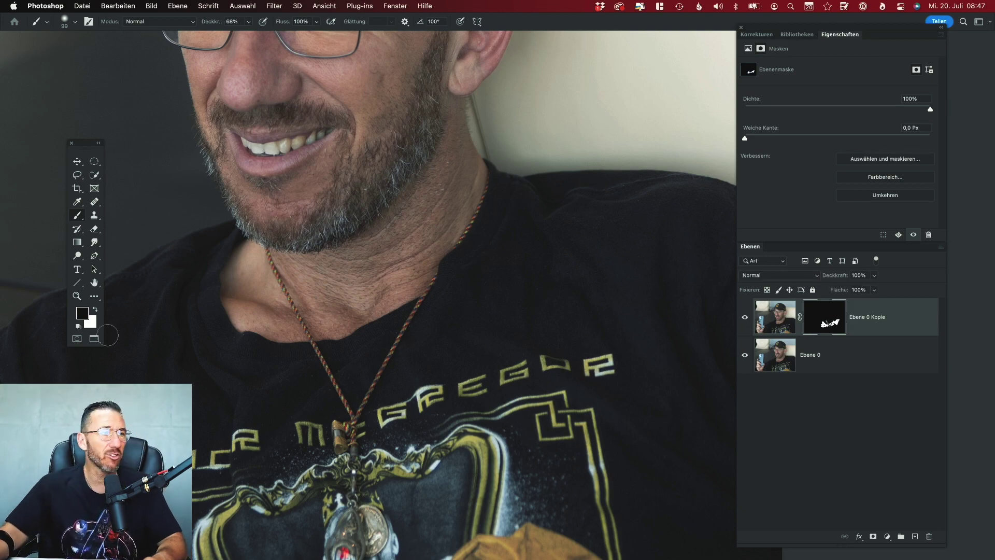